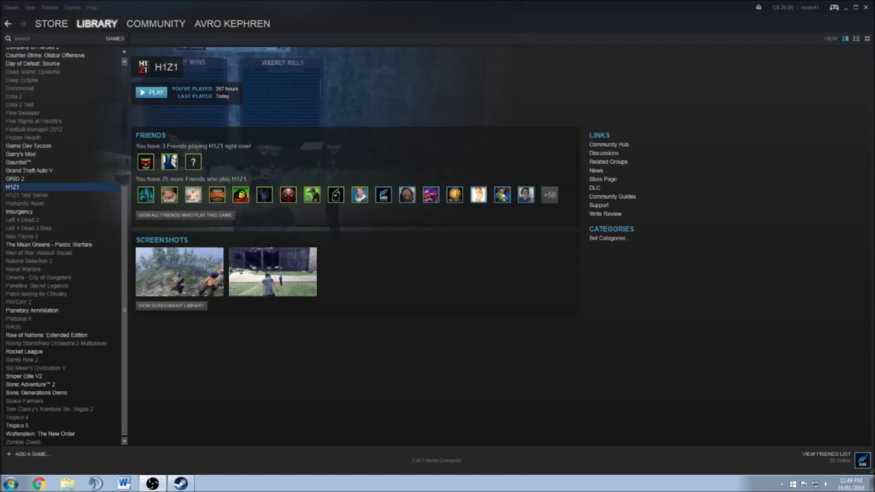
Step: From H1Z1's Steam properties, browse its local files and open UserOptions in Notepad
right_click(26, 188)
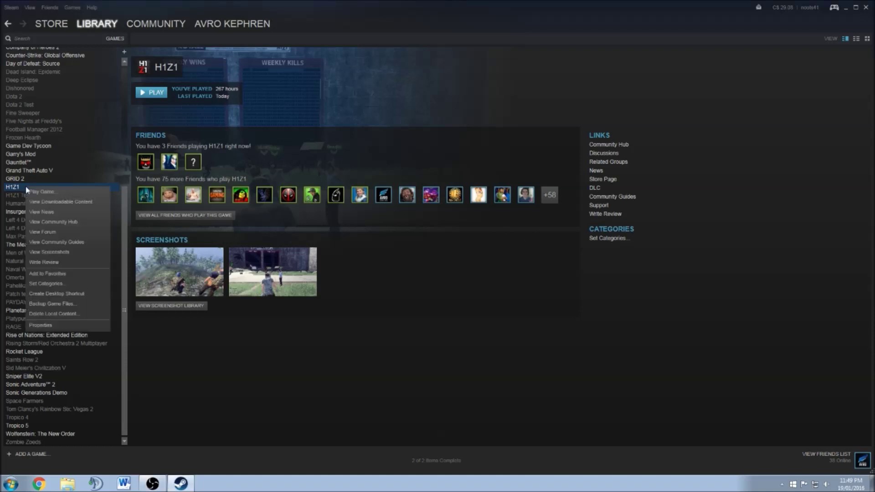
click(53, 326)
click(342, 118)
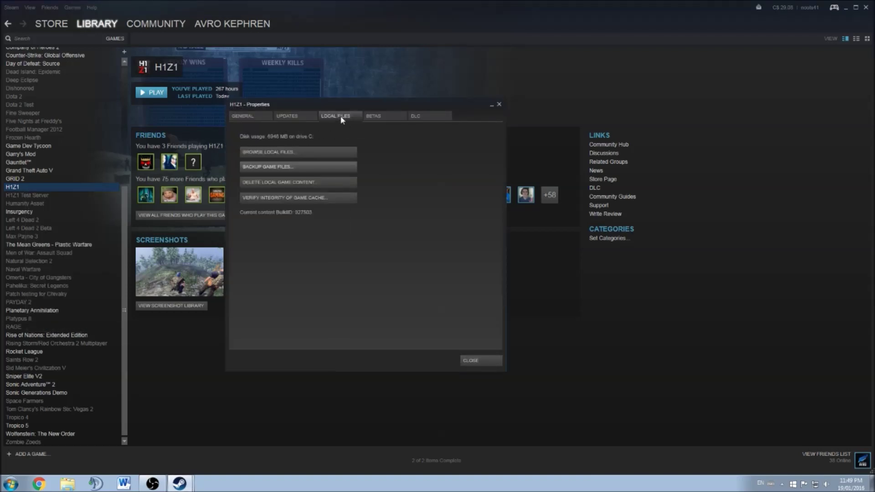
click(284, 157)
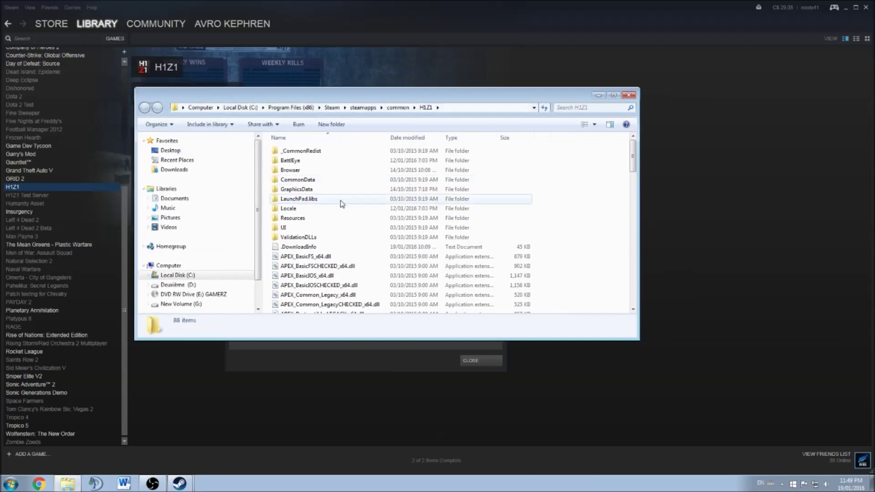
click(318, 191)
scroll(331, 218, down, 20)
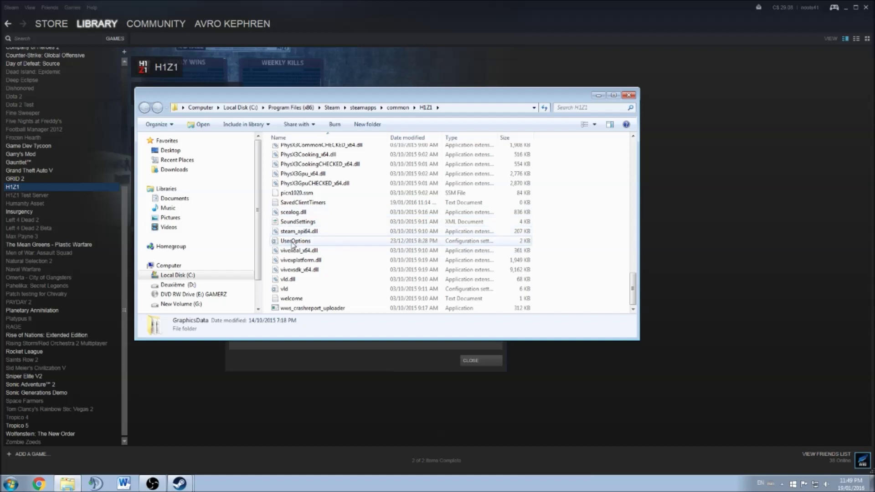
double_click(296, 241)
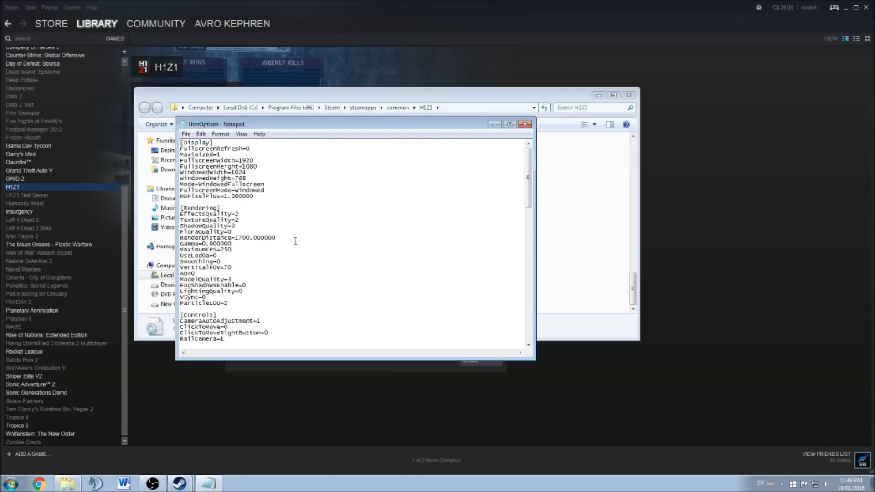
click(295, 194)
scroll(302, 184, down, 10)
scroll(316, 216, up, 7)
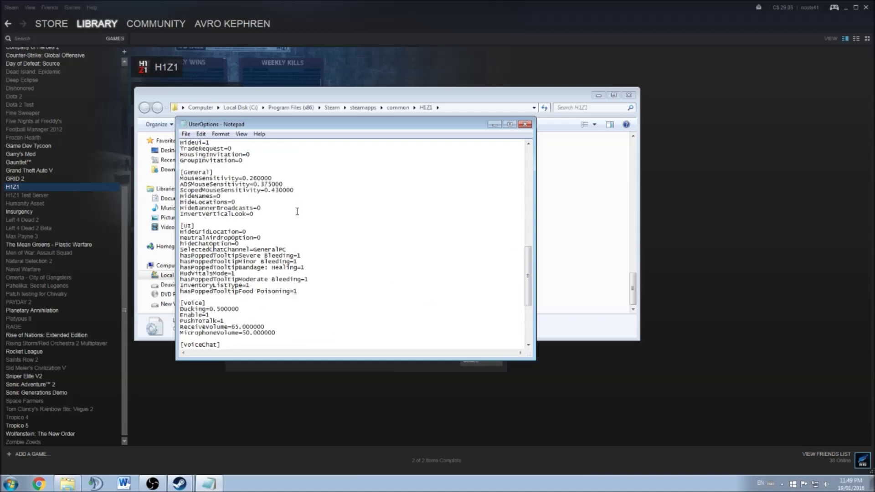
scroll(316, 216, up, 5)
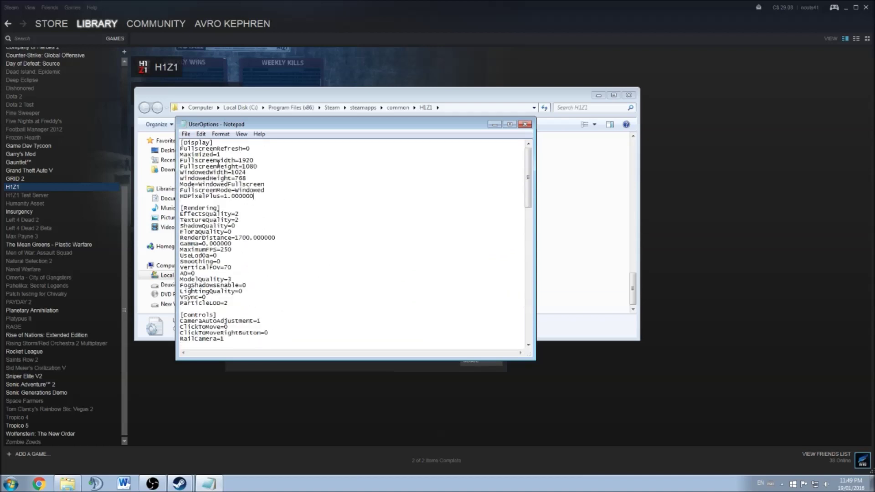
mouse_move(186, 161)
mouse_down()
mouse_move(273, 171)
mouse_move(180, 157)
mouse_up()
click(273, 171)
click(268, 170)
click(269, 164)
click(262, 163)
click(265, 168)
scroll(290, 195, down, 1)
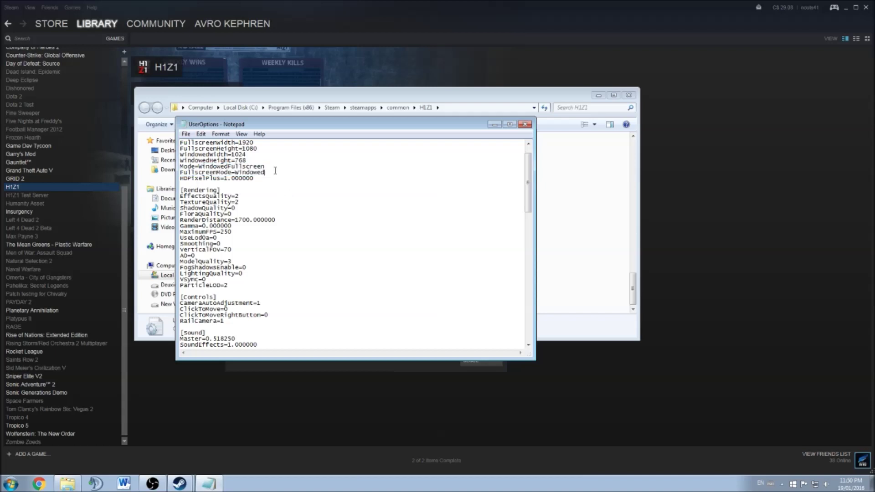
drag(264, 167, 208, 166)
click(297, 176)
key(shift+Left)
key(shift+Left)
drag(221, 178, 282, 184)
click(225, 181)
scroll(243, 167, down, 1)
scroll(269, 177, down, 1)
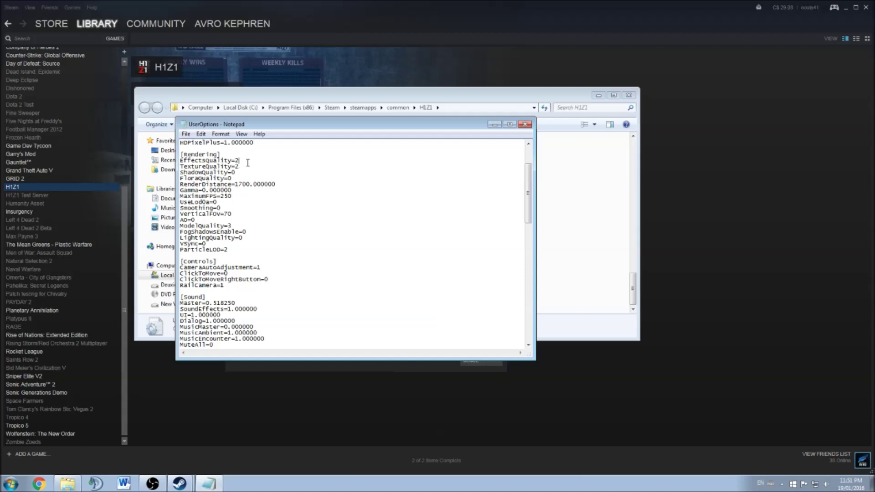
click(245, 166)
click(237, 179)
click(272, 185)
click(235, 184)
scroll(237, 196, down, 1)
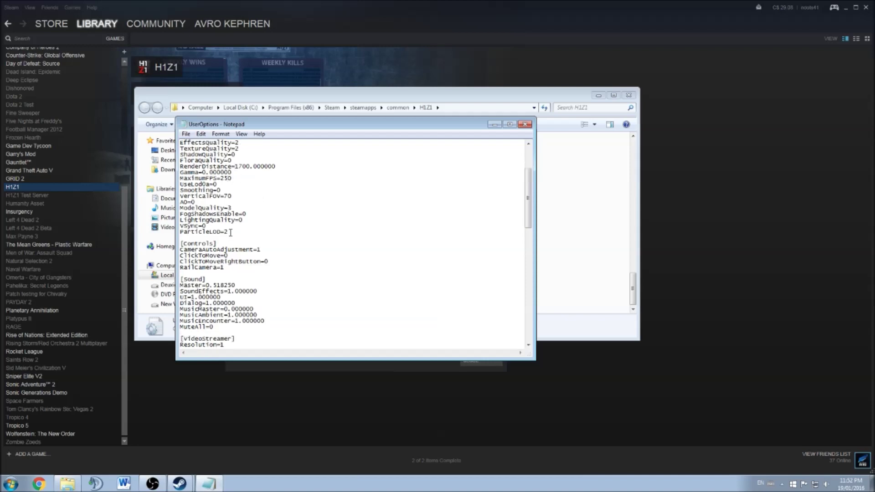
key(Down)
scroll(246, 194, down, 1)
key(Down)
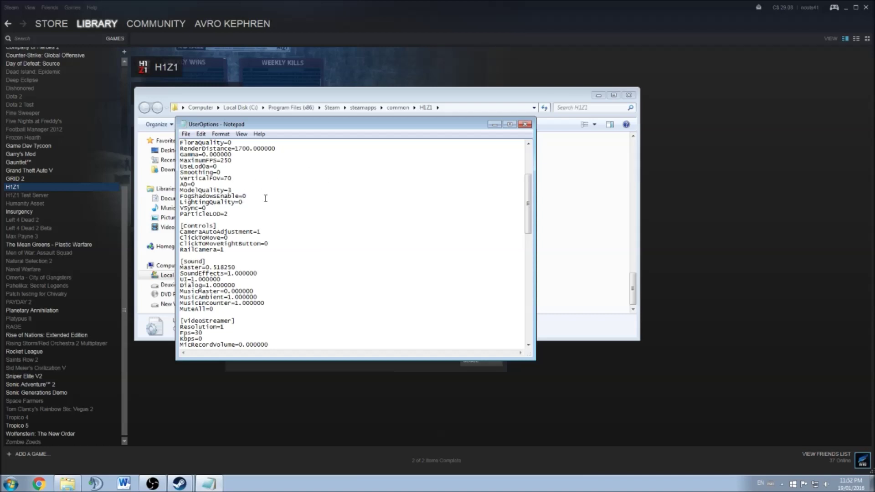
scroll(264, 195, down, 1)
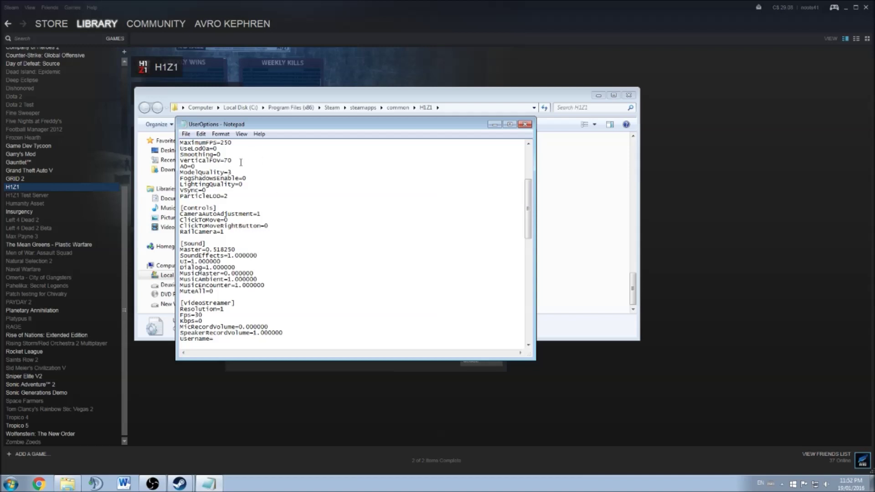
click(252, 180)
scroll(264, 192, down, 1)
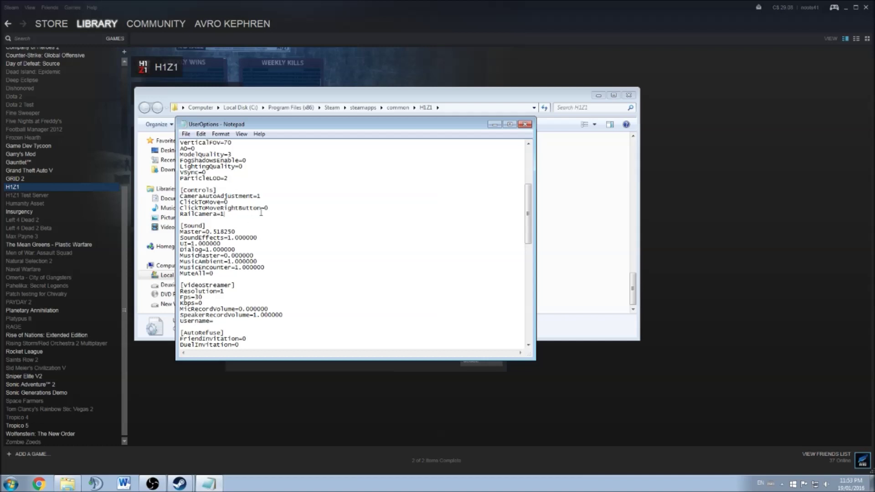
Step: Review the remaining UserOptions settings to the end of the file, then close Notepad
scroll(251, 210, down, 1)
scroll(246, 182, down, 4)
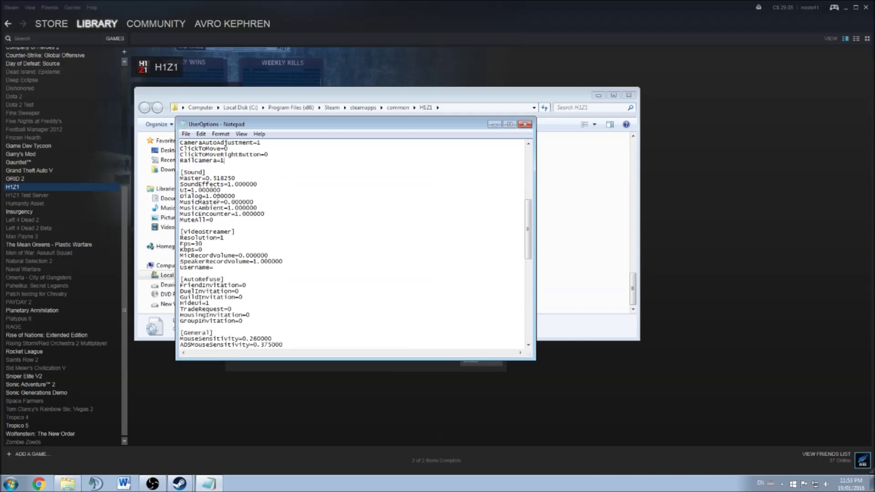
scroll(255, 187, down, 8)
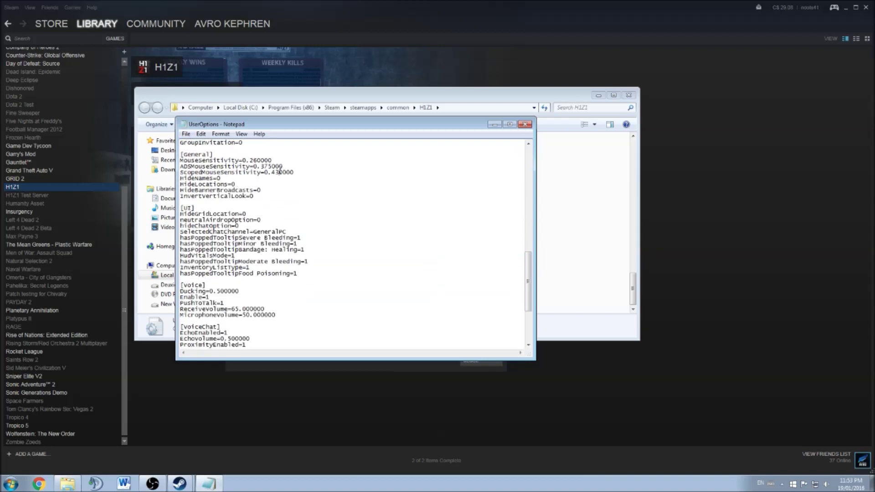
scroll(280, 170, down, 1)
scroll(278, 173, down, 5)
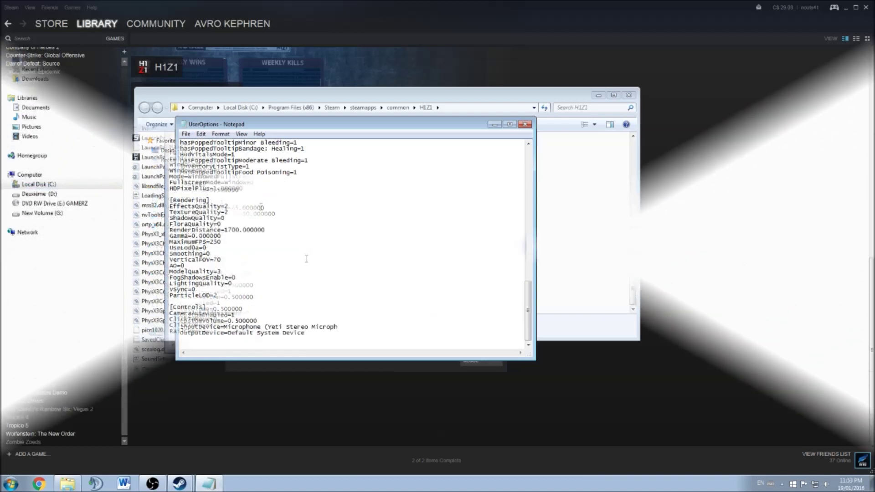
scroll(303, 195, down, 4)
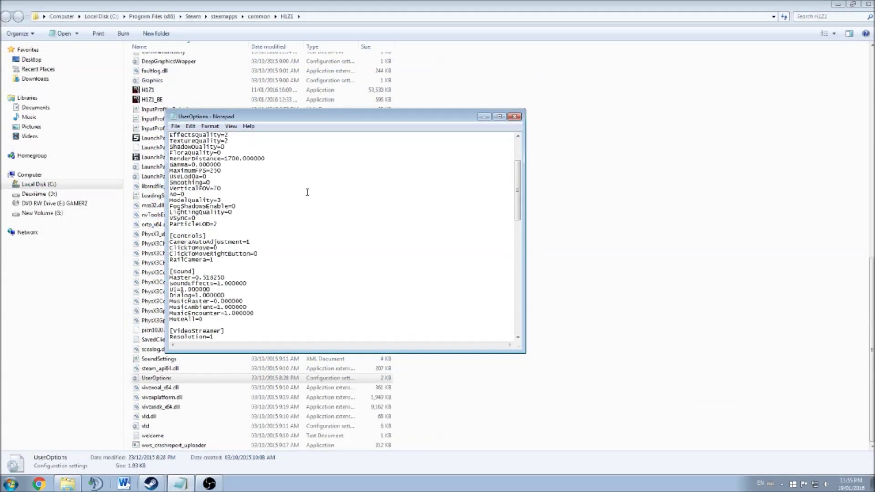
scroll(303, 195, up, 4)
click(176, 126)
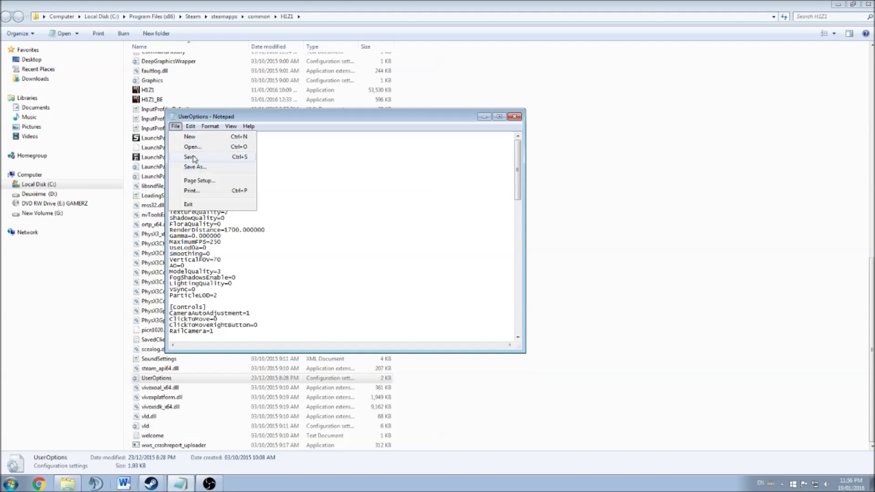
click(514, 117)
Step: Set the UserOptions file's Read-only attribute in its Properties and apply it with OK
right_click(178, 380)
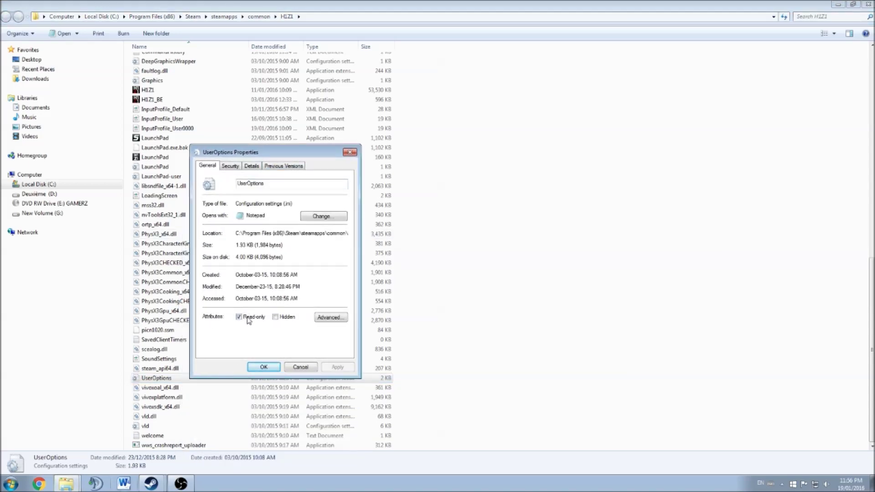
click(259, 368)
click(174, 379)
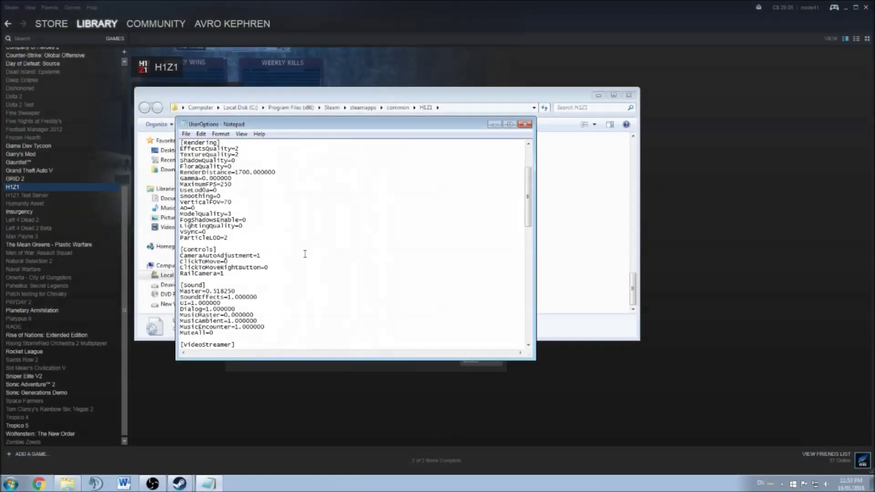
scroll(300, 251, down, 5)
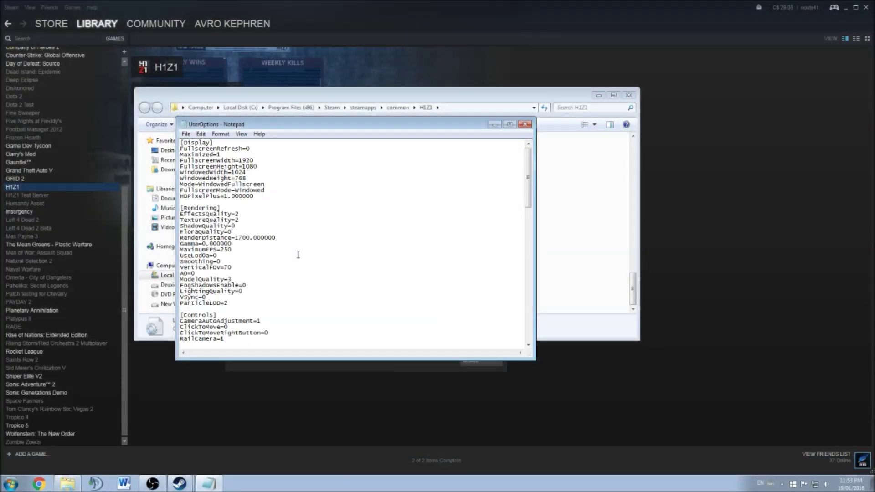